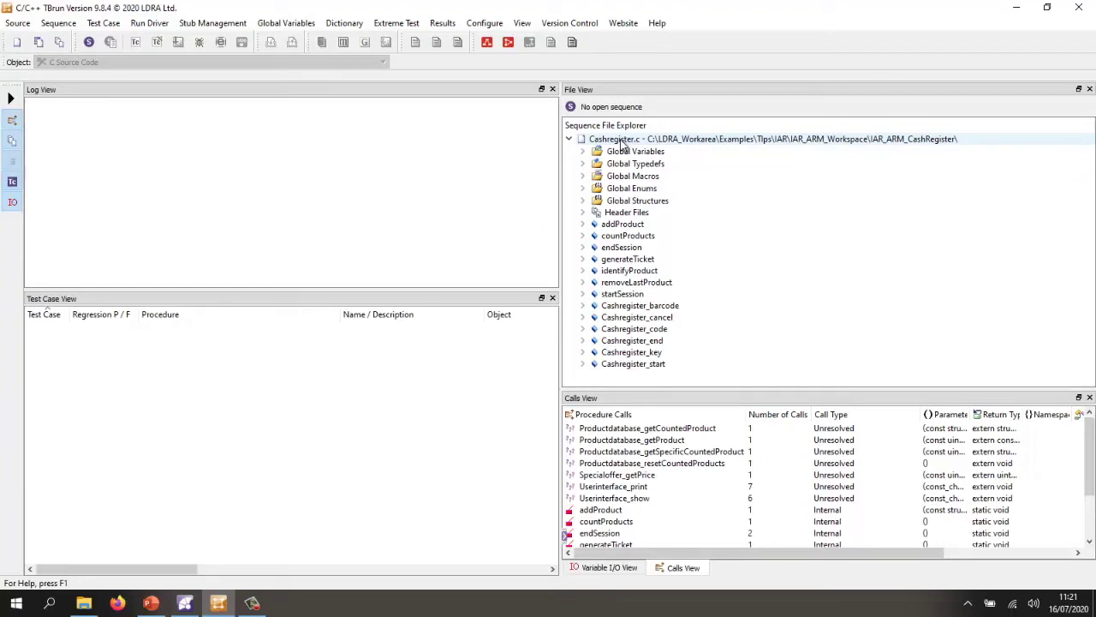
# Step: Start a new sequence named ut_robust with code coverage enabled
pyautogui.click(89, 43)
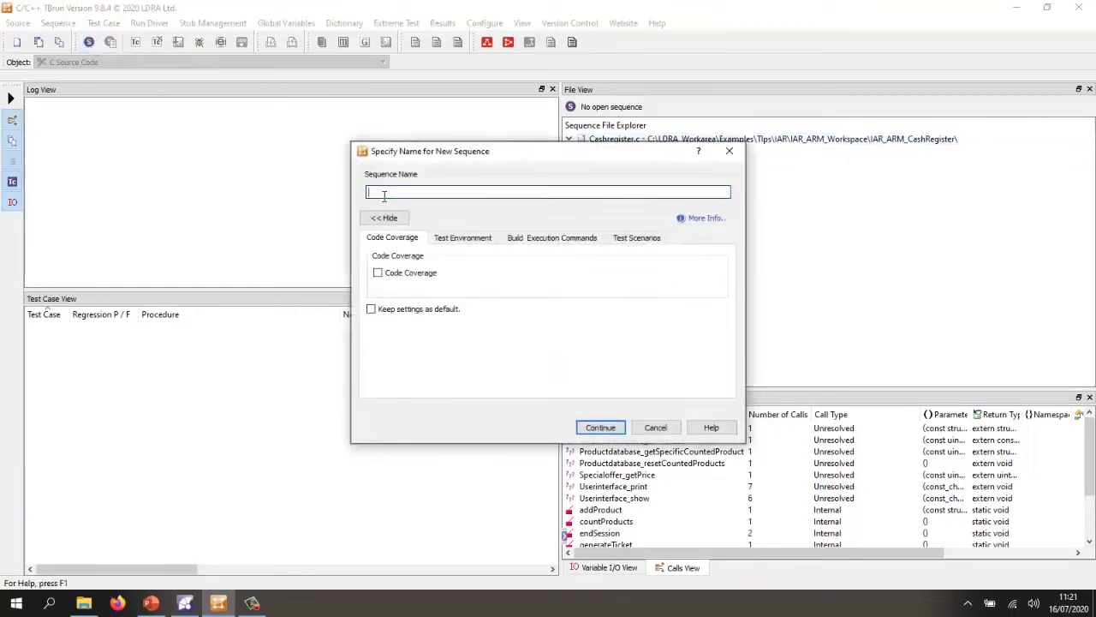
pyautogui.write('ut_robust')
pyautogui.click(378, 272)
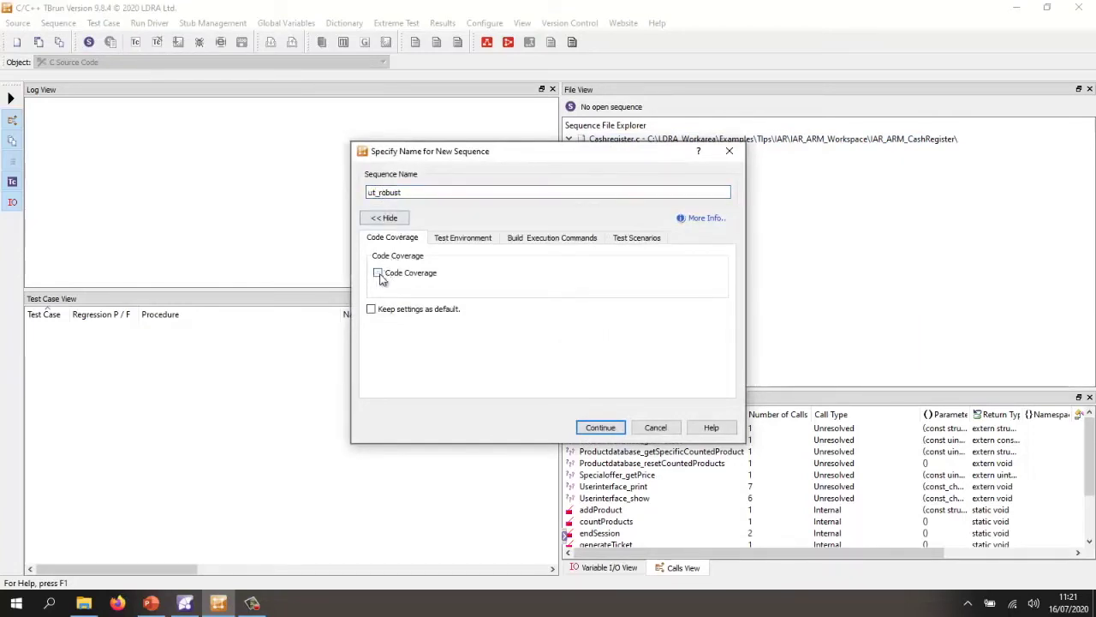
# Step: Include stubs, user globals and a test build in the sequence's test environment, keep the TBrun default build commands, and create the sequence
pyautogui.click(439, 242)
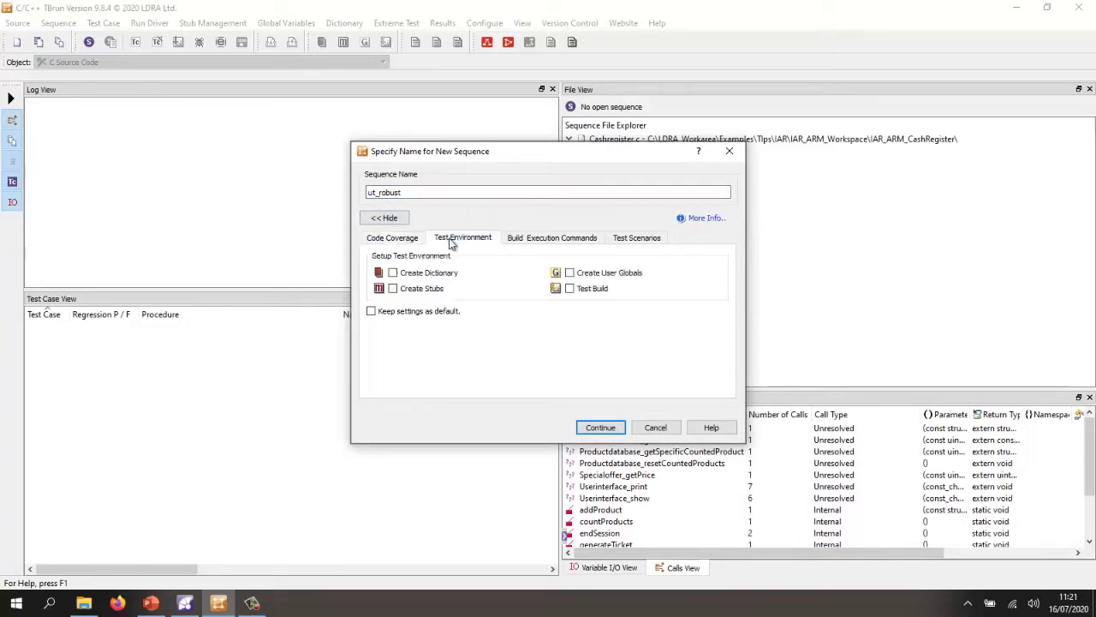
pyautogui.click(394, 289)
pyautogui.click(570, 272)
pyautogui.click(571, 289)
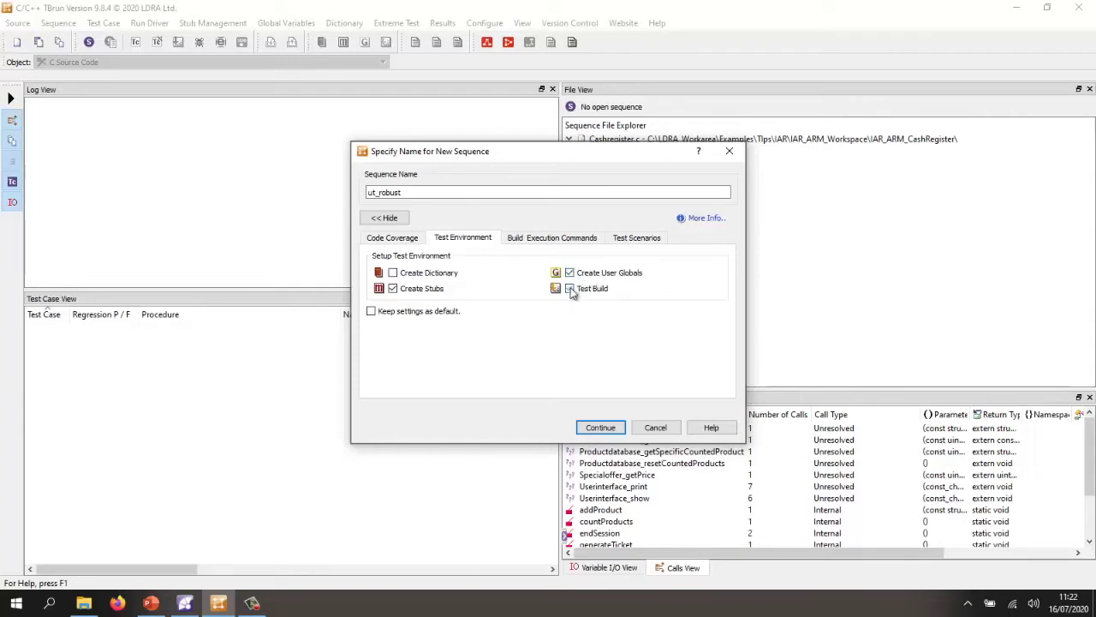
pyautogui.click(532, 239)
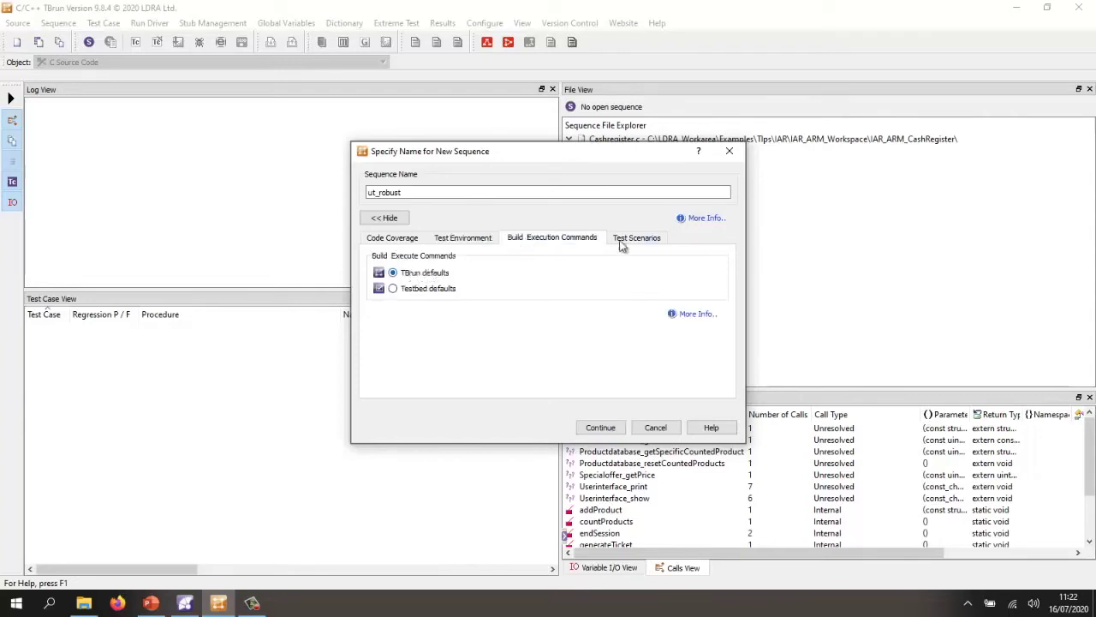
pyautogui.click(601, 427)
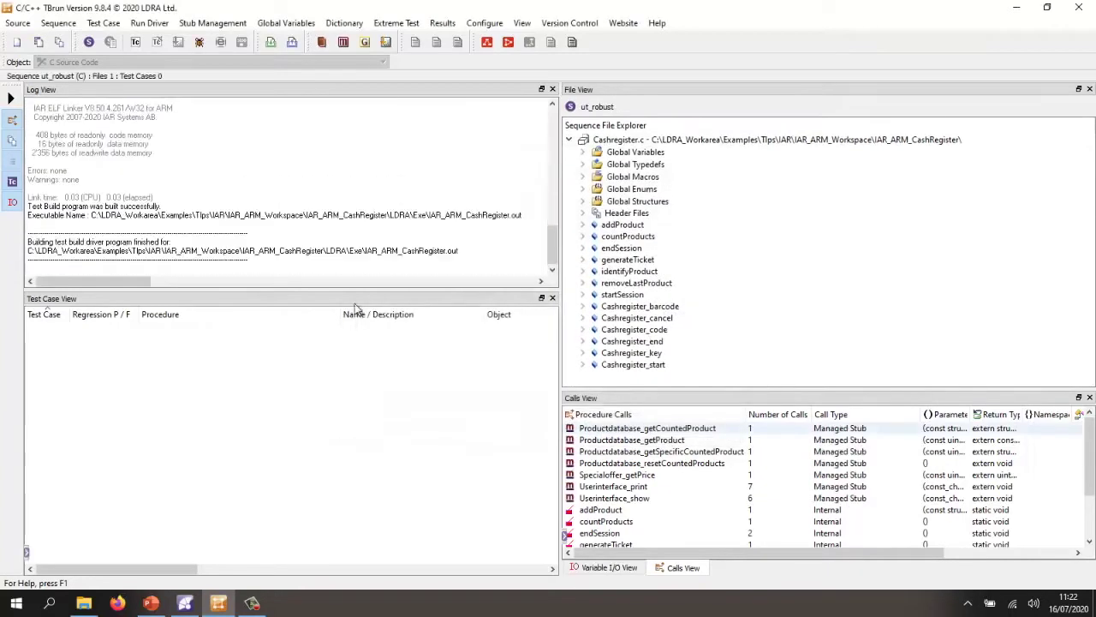
# Step: Check the test build outcome in the log and review the available Extreme Test value options
pyautogui.scroll(2, 119, 185)
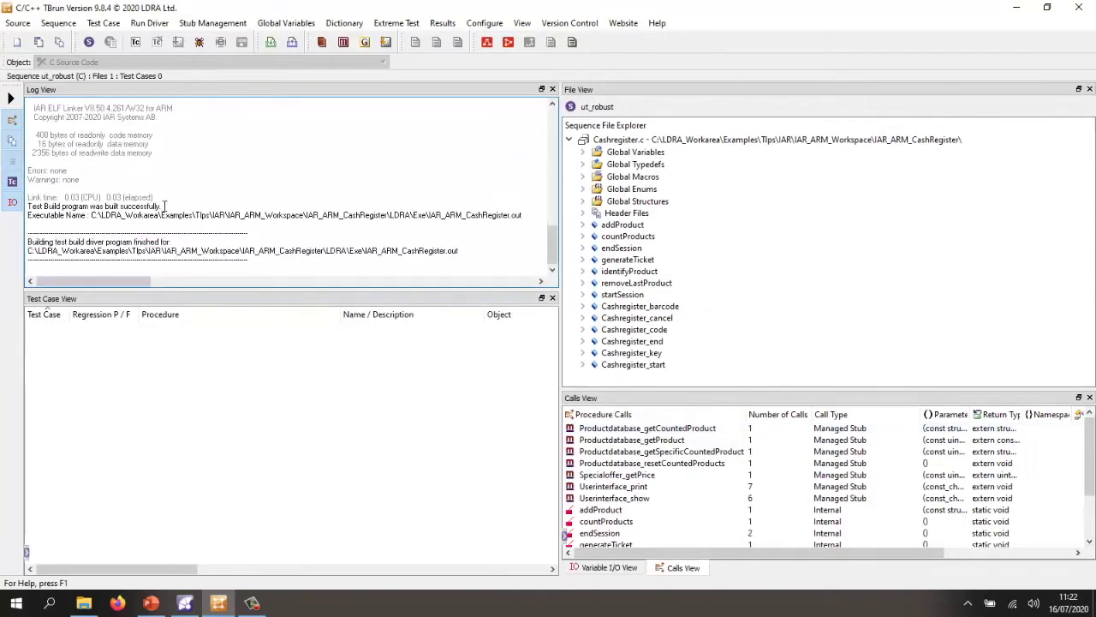
pyautogui.moveTo(161, 207); pyautogui.dragTo(89, 198)
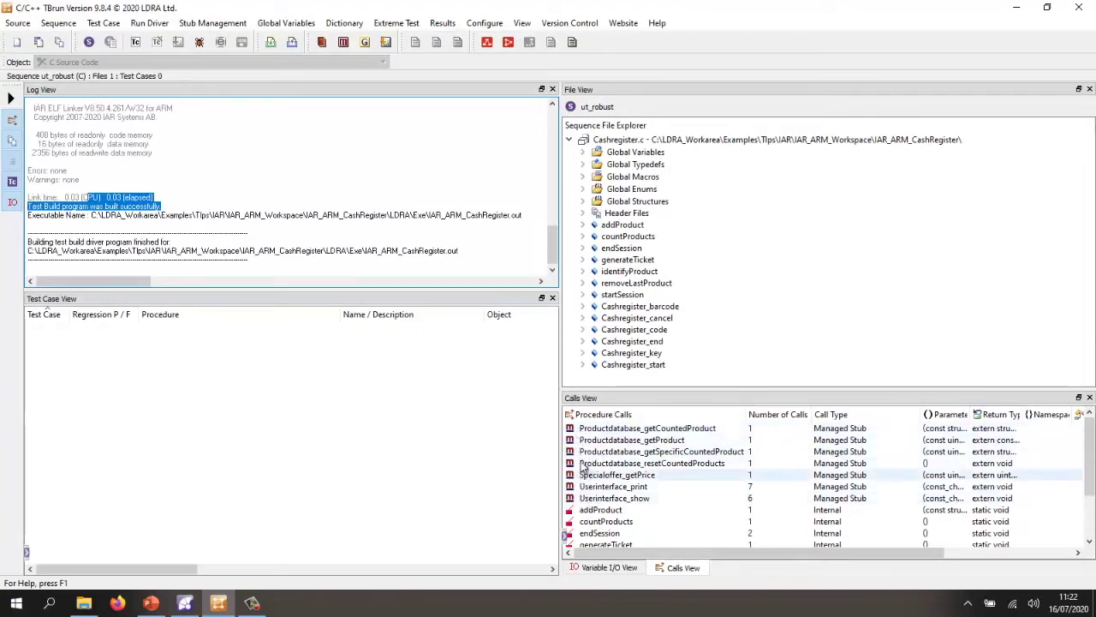
pyautogui.click(404, 26)
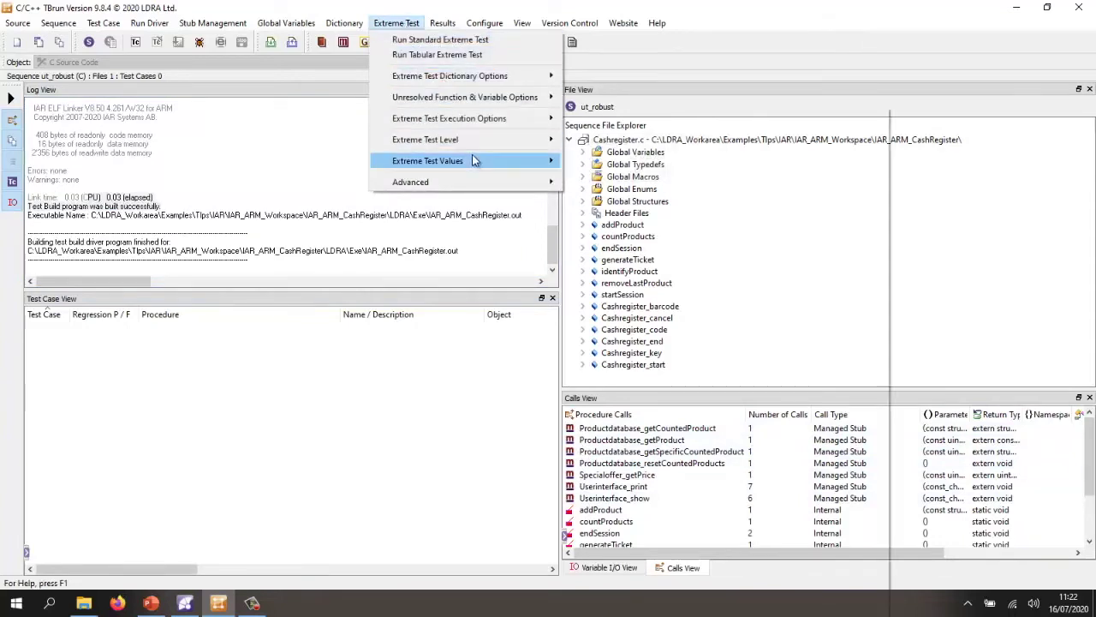
pyautogui.moveTo(472, 158)
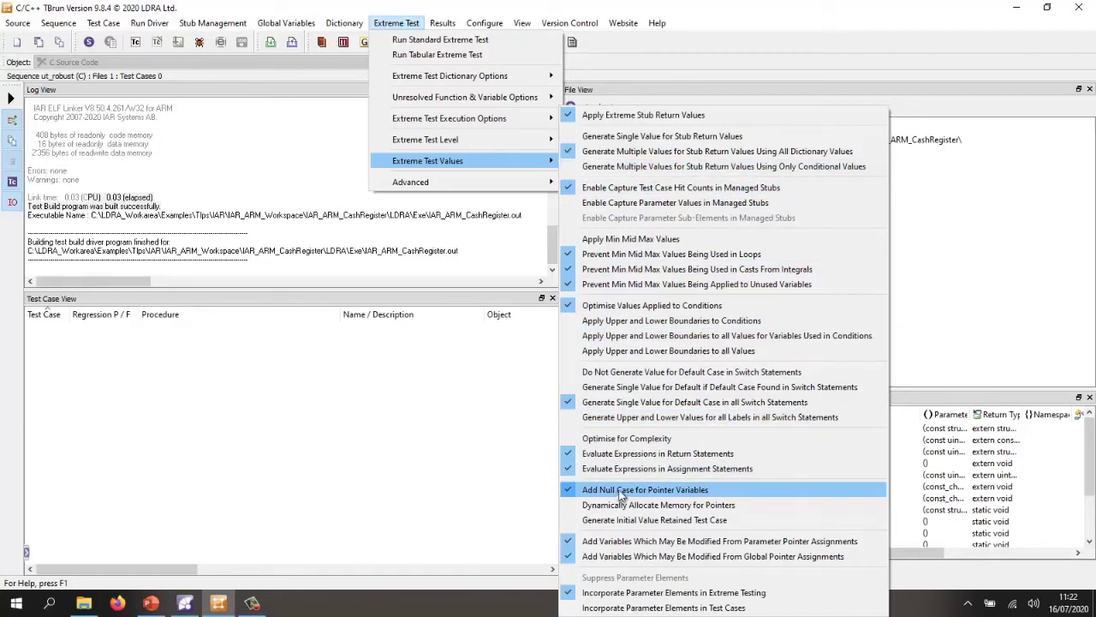
pyautogui.press('Escape')
# Step: Run the Tabular Extreme Test on Cashregister.c and look through the generated test cases
pyautogui.click(631, 147)
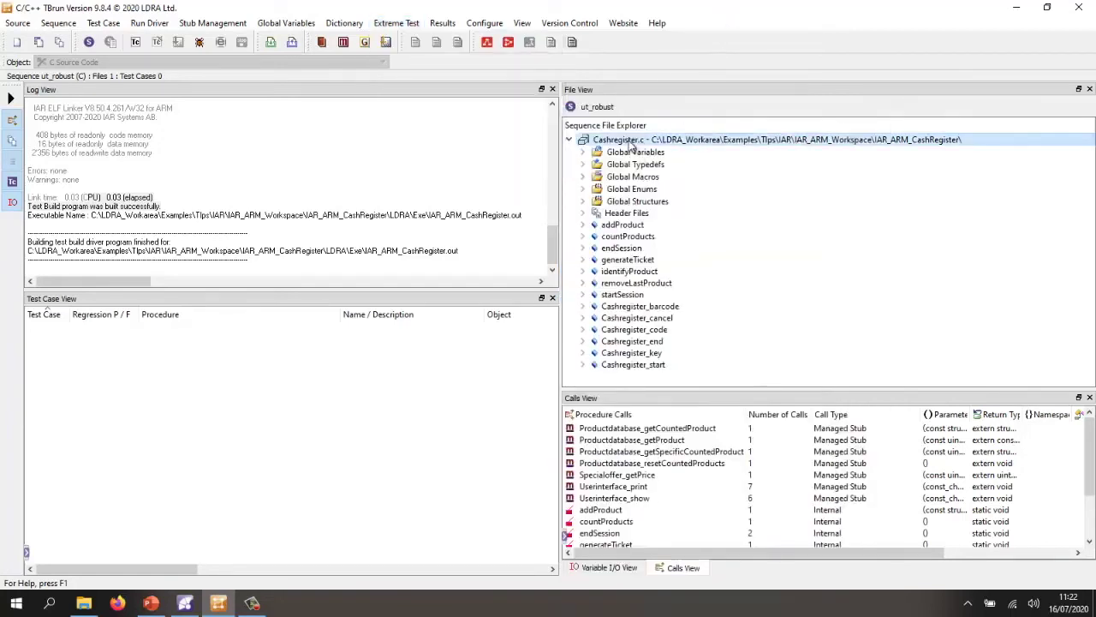
pyautogui.rightClick(632, 147)
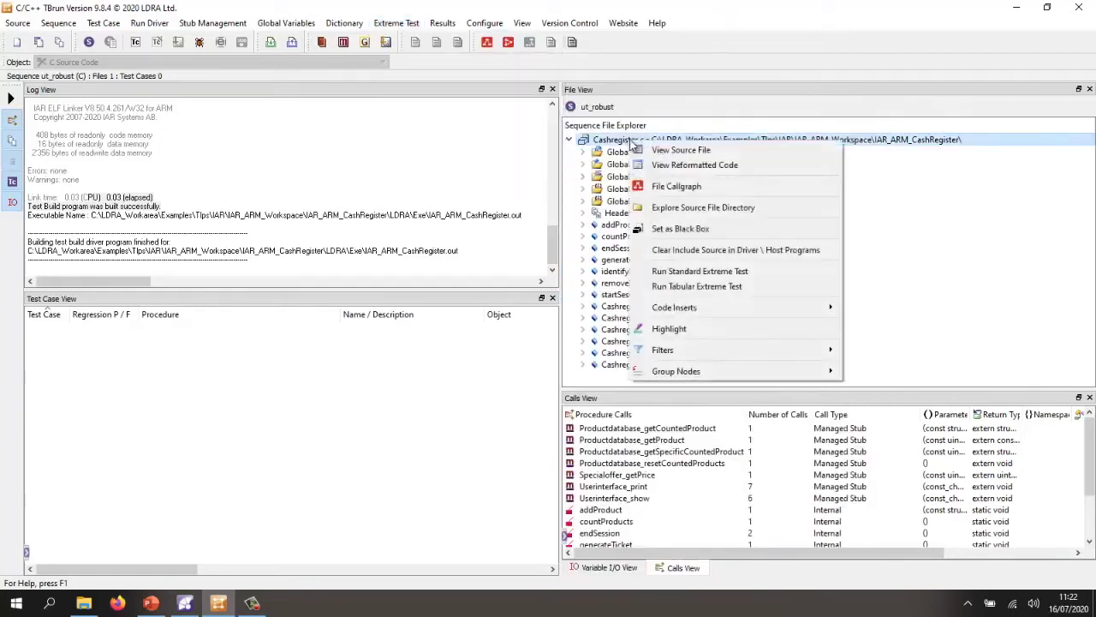
pyautogui.click(731, 288)
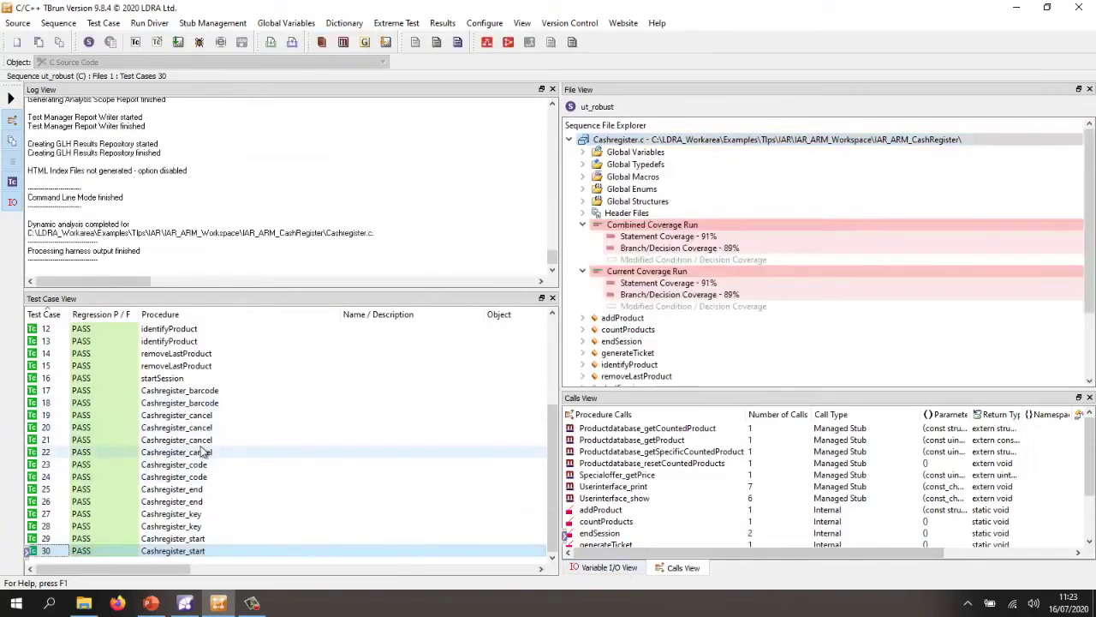
pyautogui.scroll(4, 200, 447)
pyautogui.scroll(-3, 102, 336)
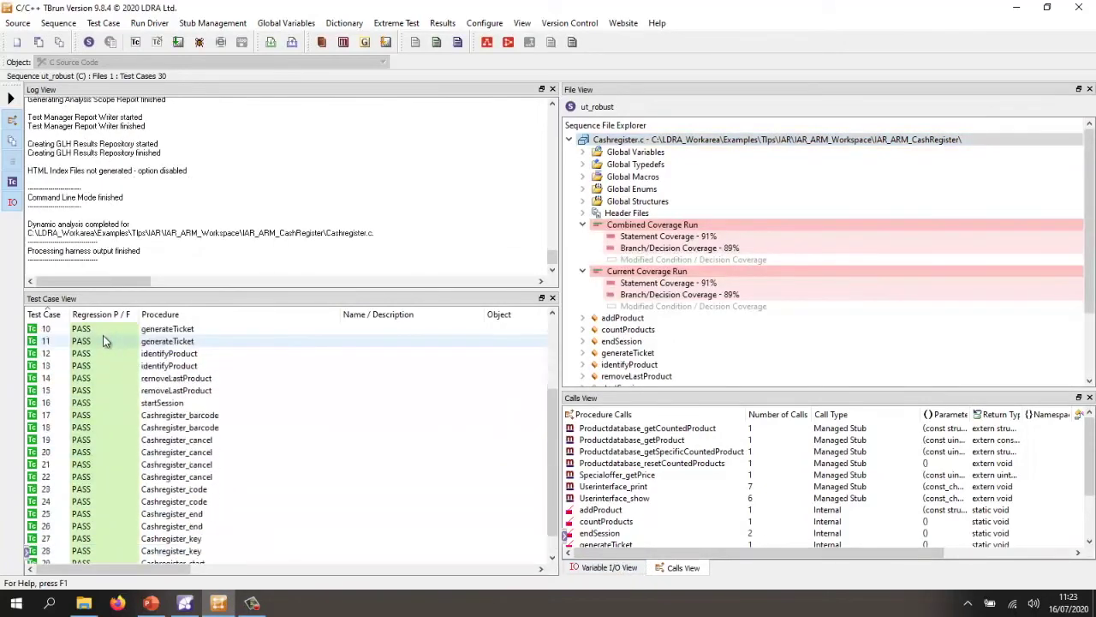
pyautogui.scroll(-1, 103, 335)
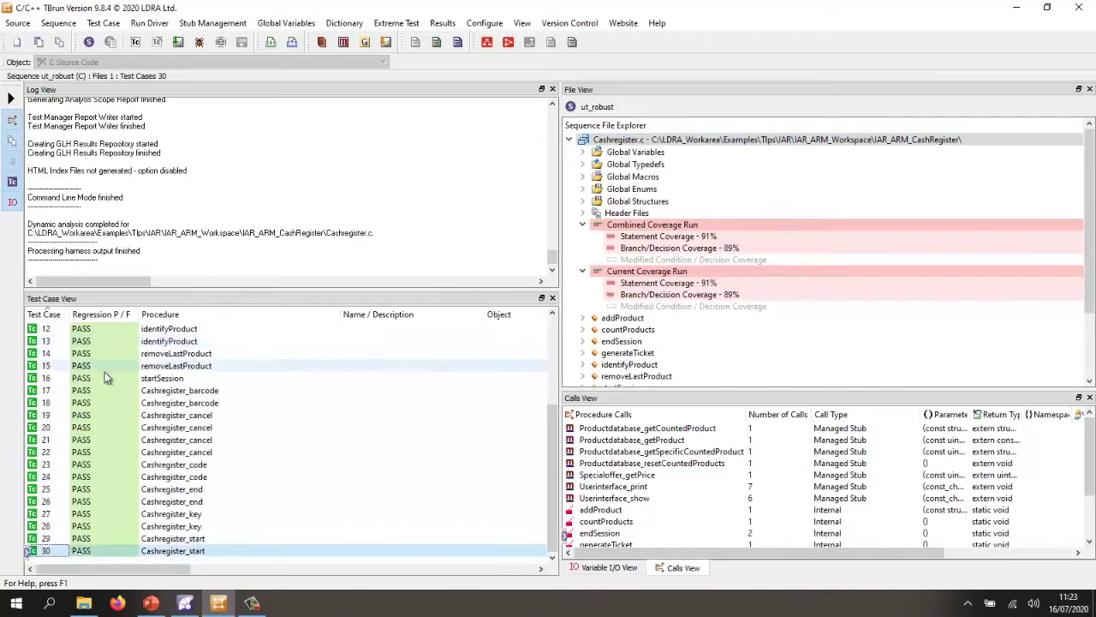
# Step: Inspect generateTicket test case 10's managed stubs, viewing the return values for Specialoffer_getPrice and Productdatabase_getSpecificCountedProduct
pyautogui.click(610, 568)
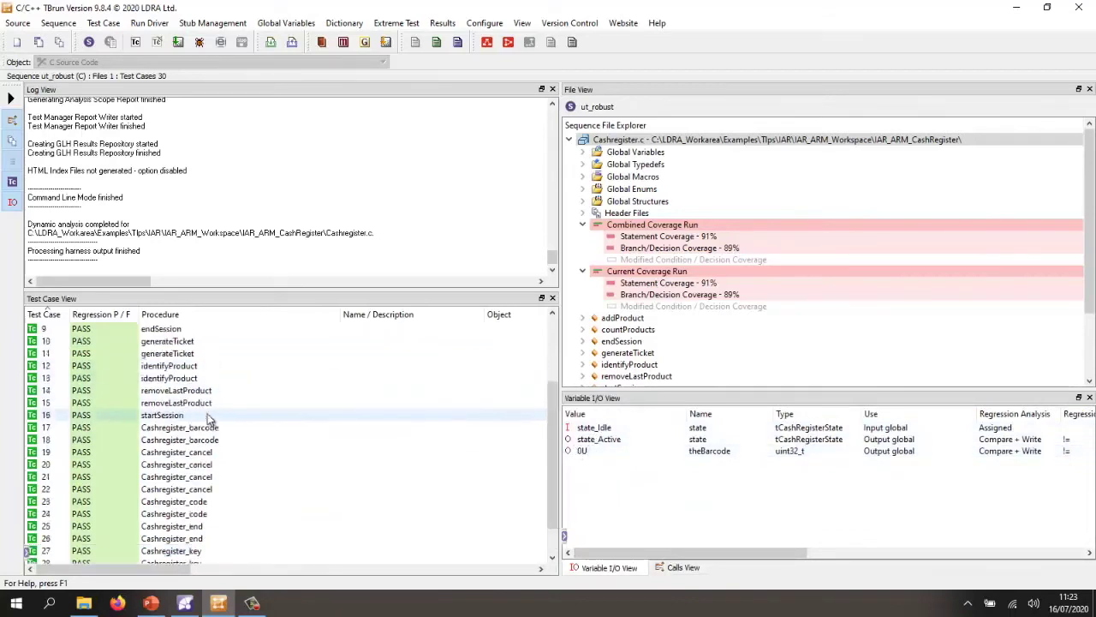
pyautogui.scroll(2, 208, 413)
pyautogui.click(190, 416)
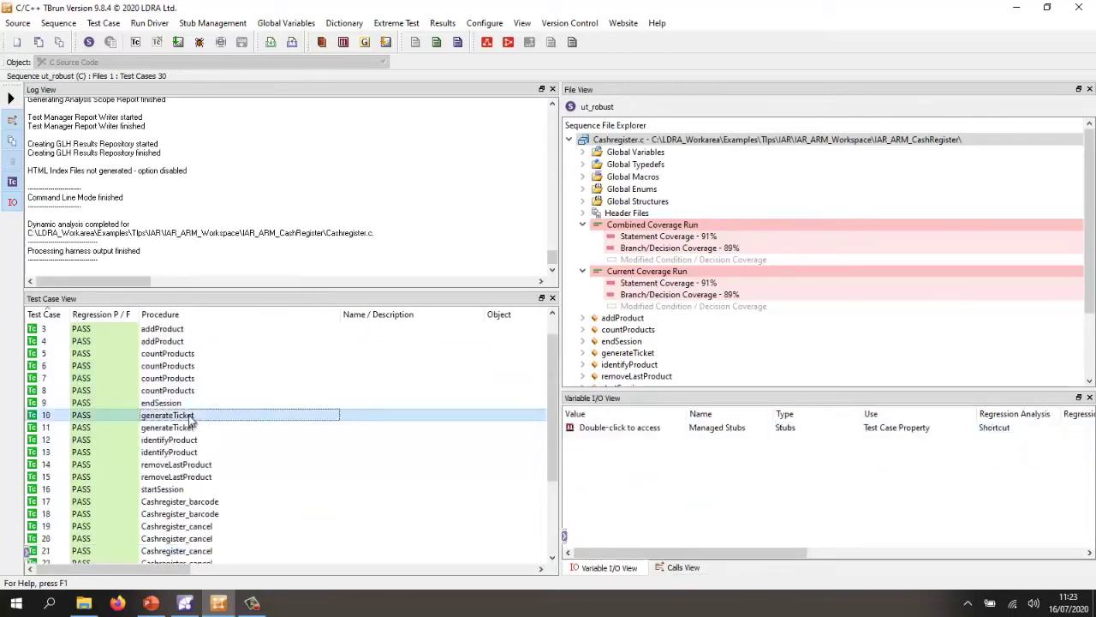
pyautogui.doubleClick(605, 428)
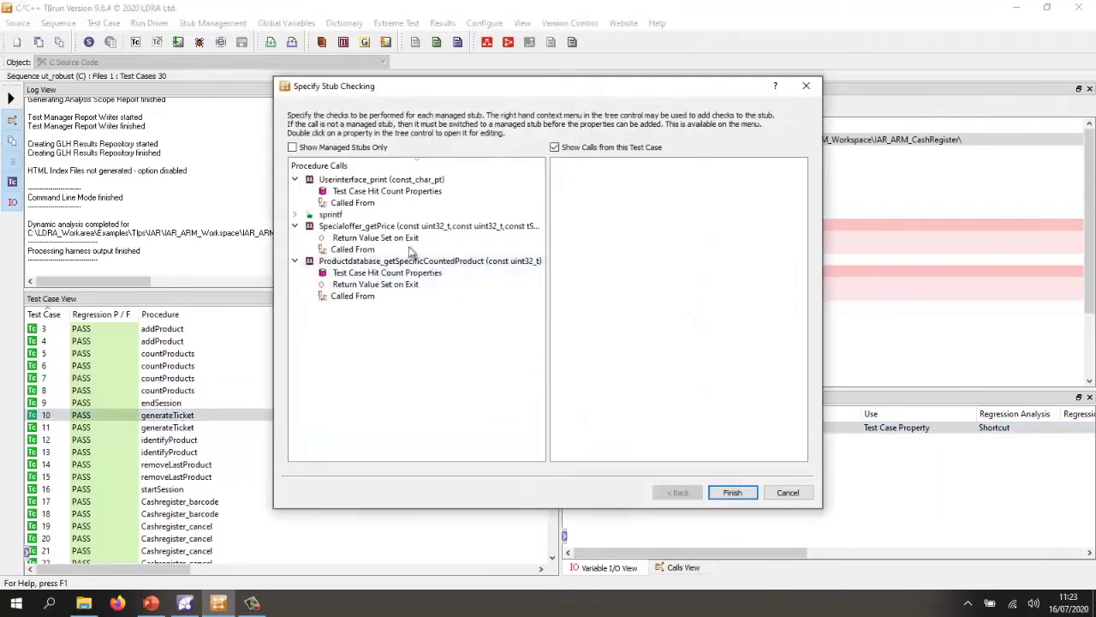
pyautogui.click(377, 239)
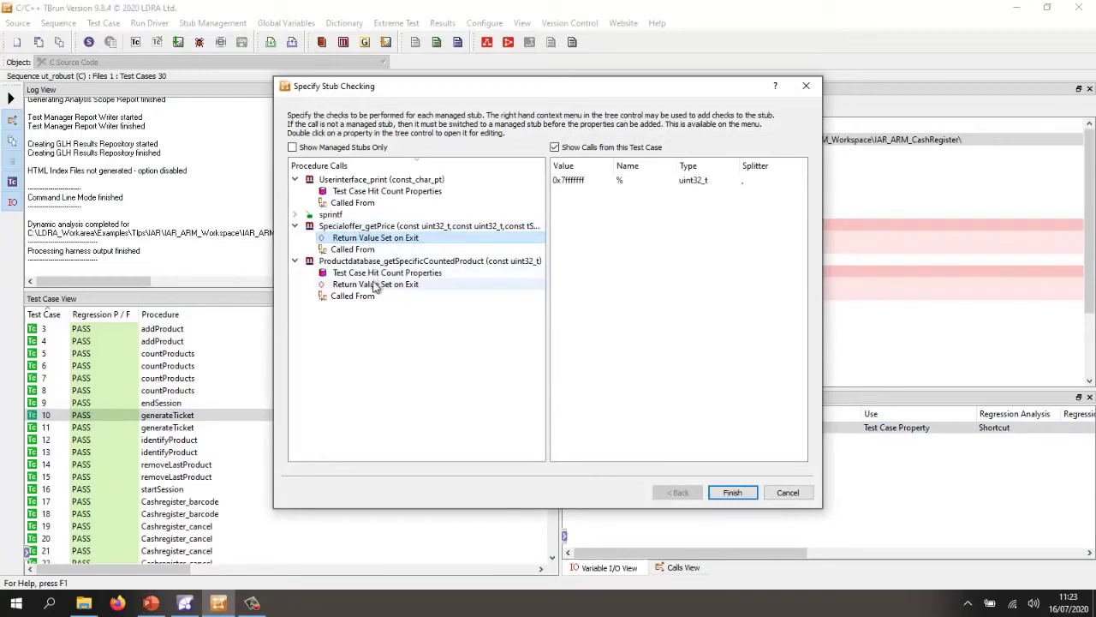
pyautogui.click(377, 285)
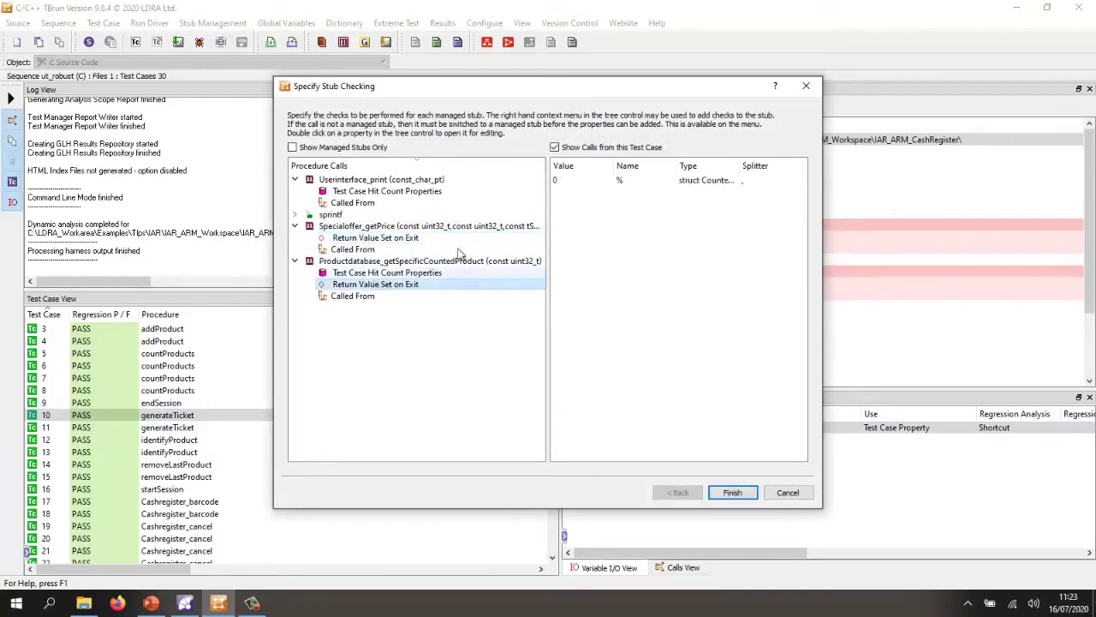
pyautogui.click(730, 493)
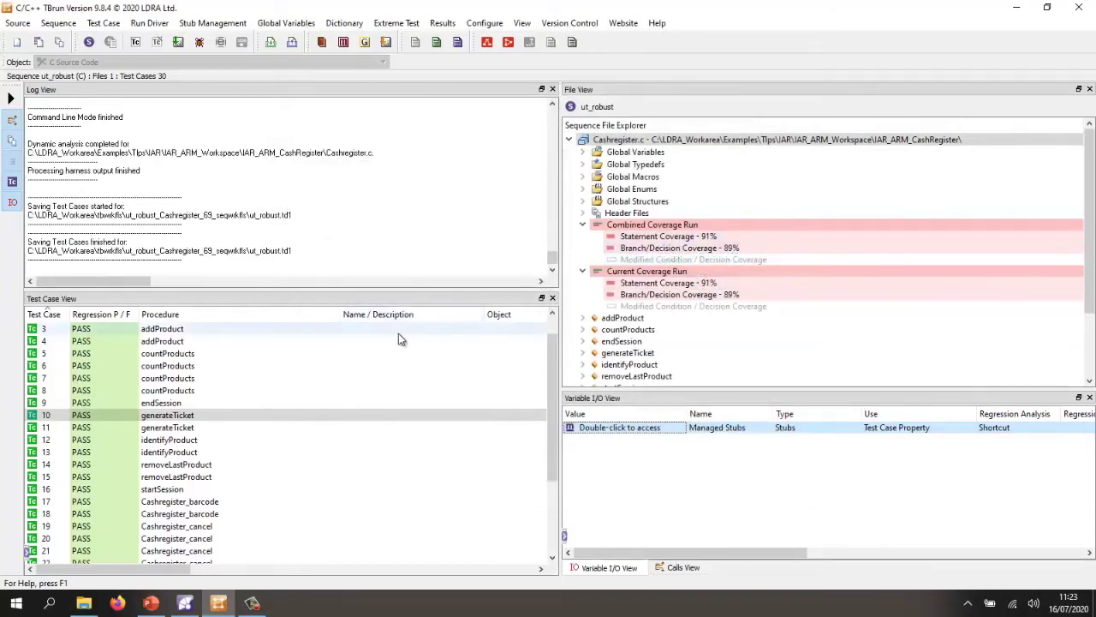
# Step: Close TBrun to return to LDRA Launcher and set the default compiler to Microsoft Visual Studio 2010 (x64 Target)
pyautogui.click(1078, 7)
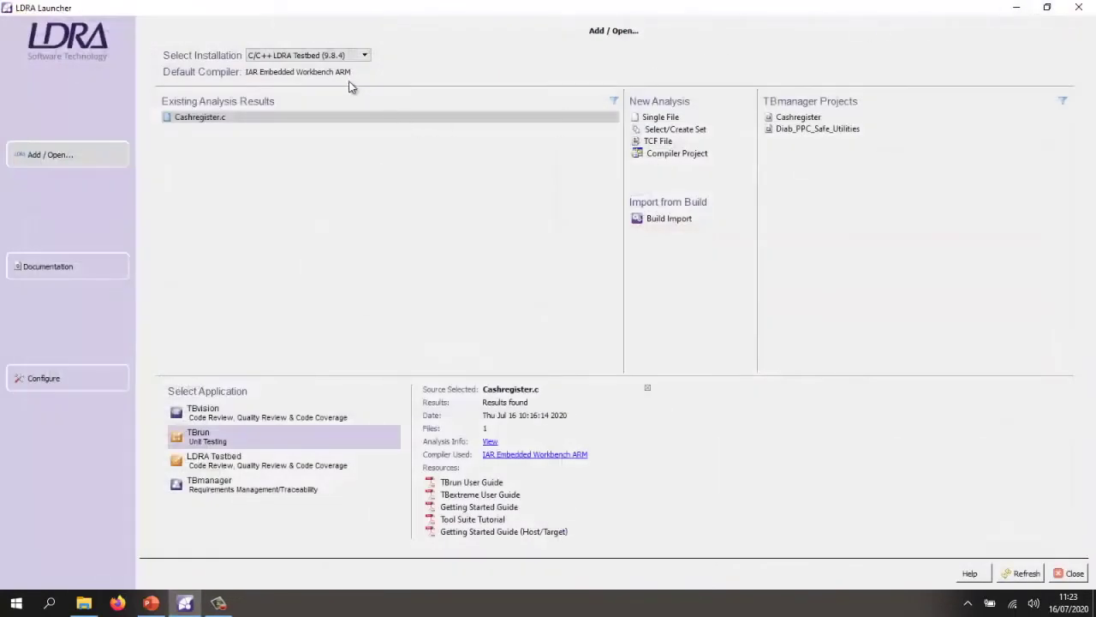
pyautogui.click(299, 73)
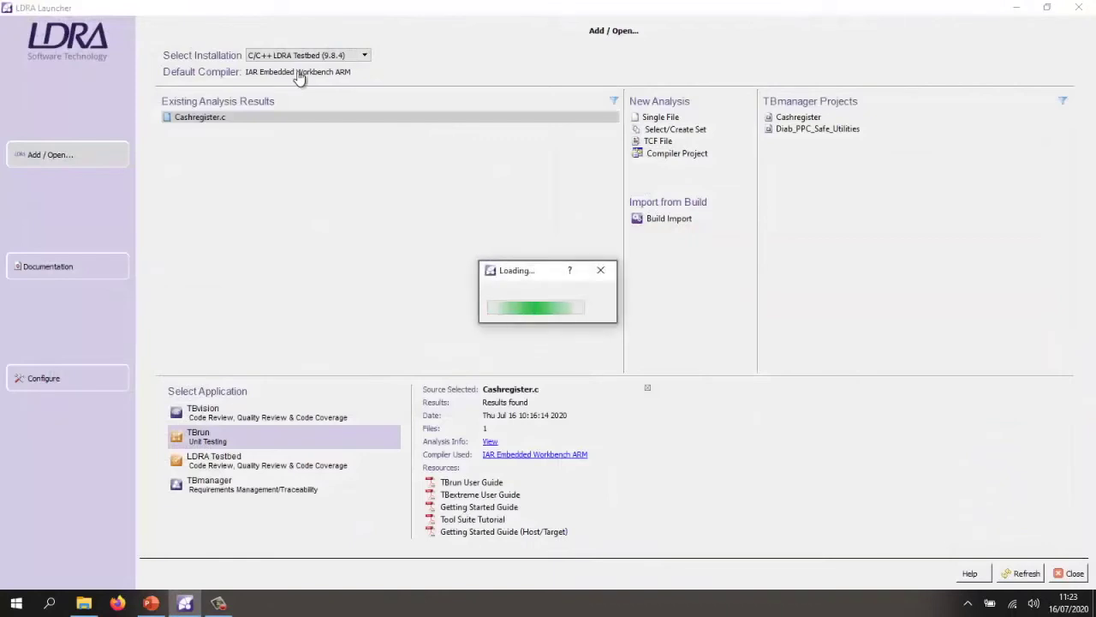
pyautogui.click(531, 270)
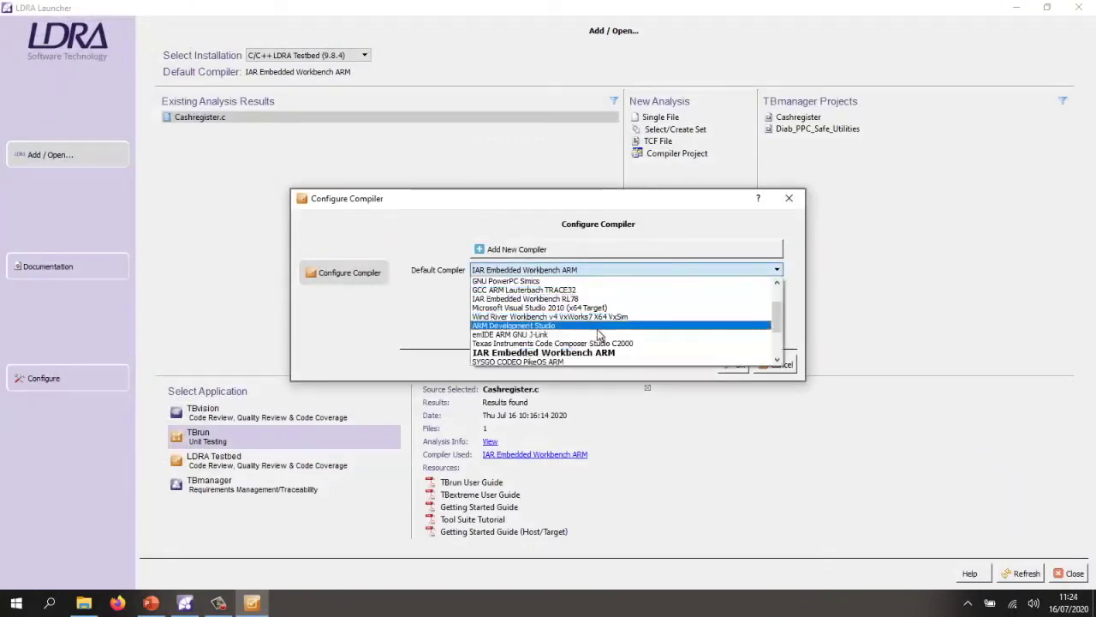
pyautogui.click(544, 307)
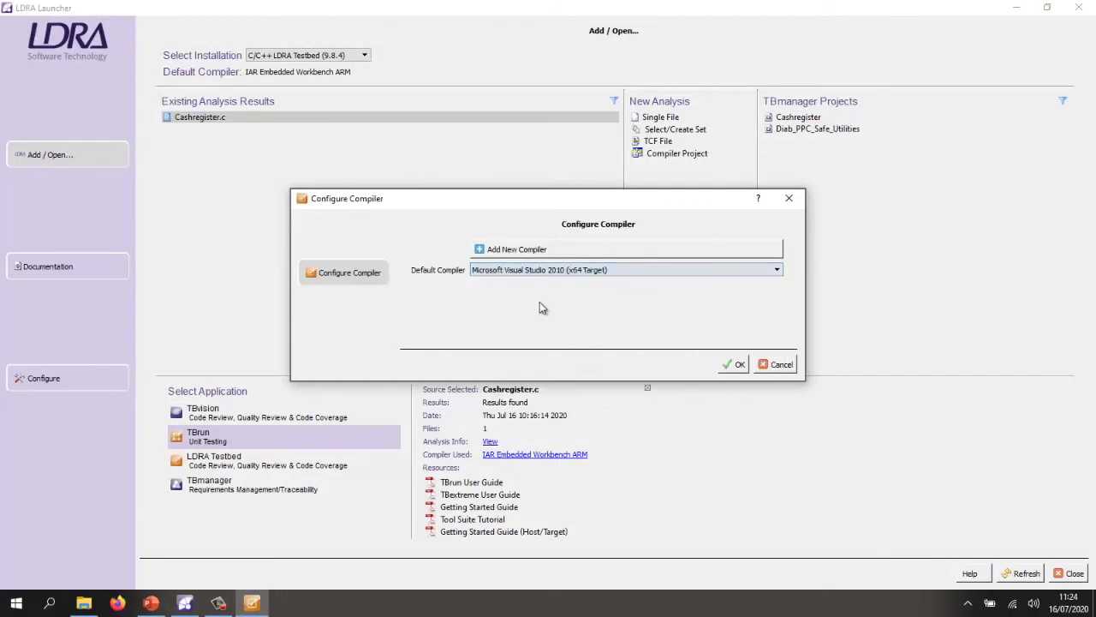
pyautogui.click(734, 364)
# Step: Open Radio.cpp in TBrun and load its existing UnitTest_WhiteBox_Radio sequence
pyautogui.click(192, 117)
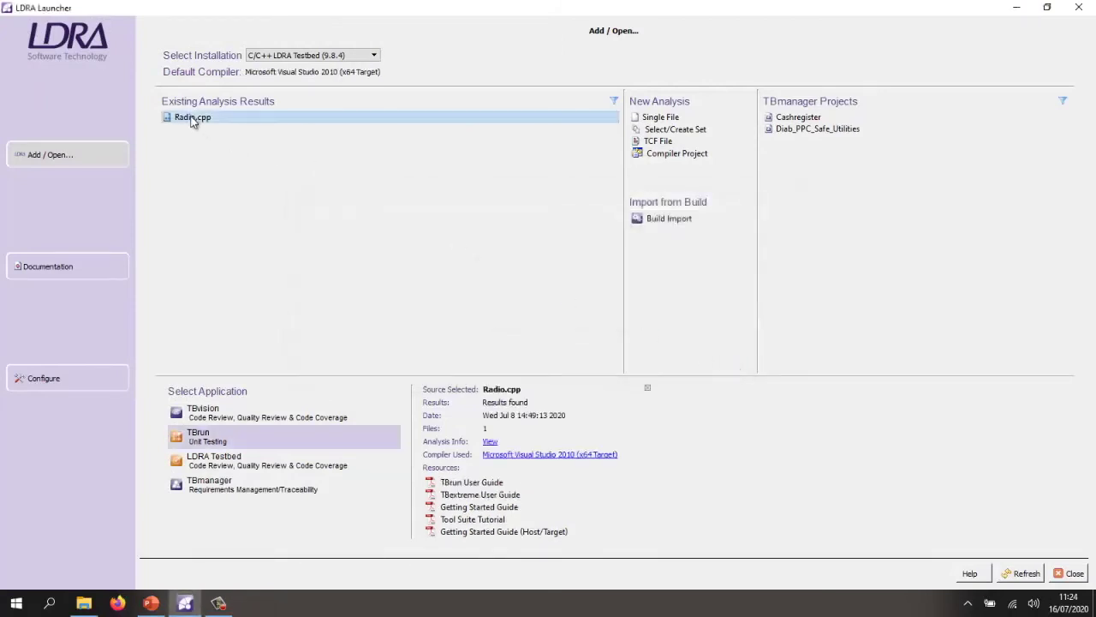
pyautogui.click(201, 437)
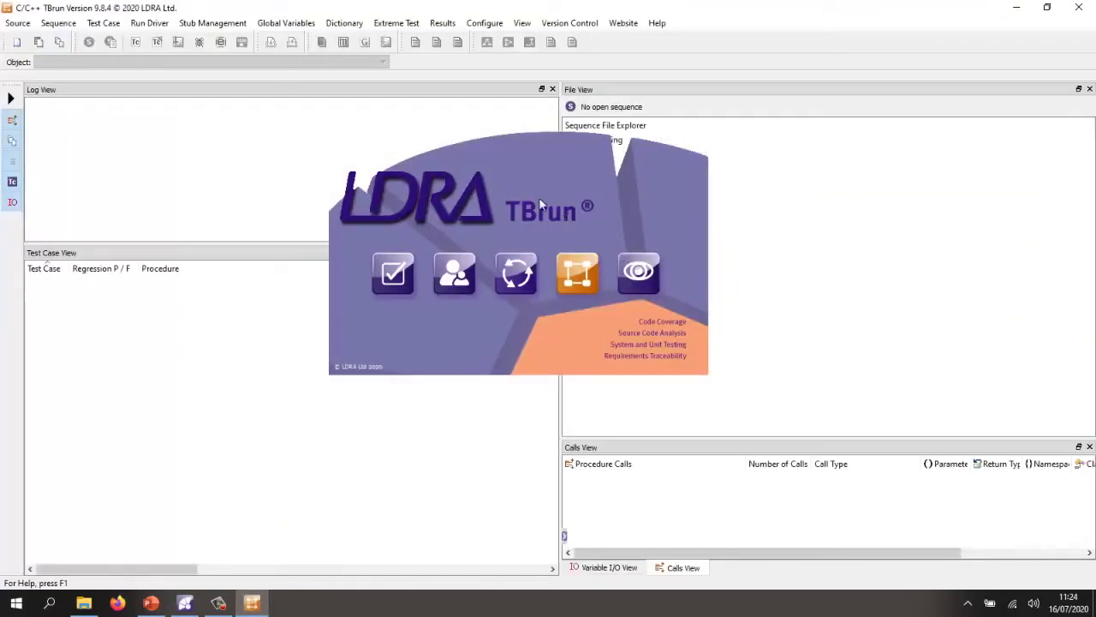
pyautogui.click(58, 24)
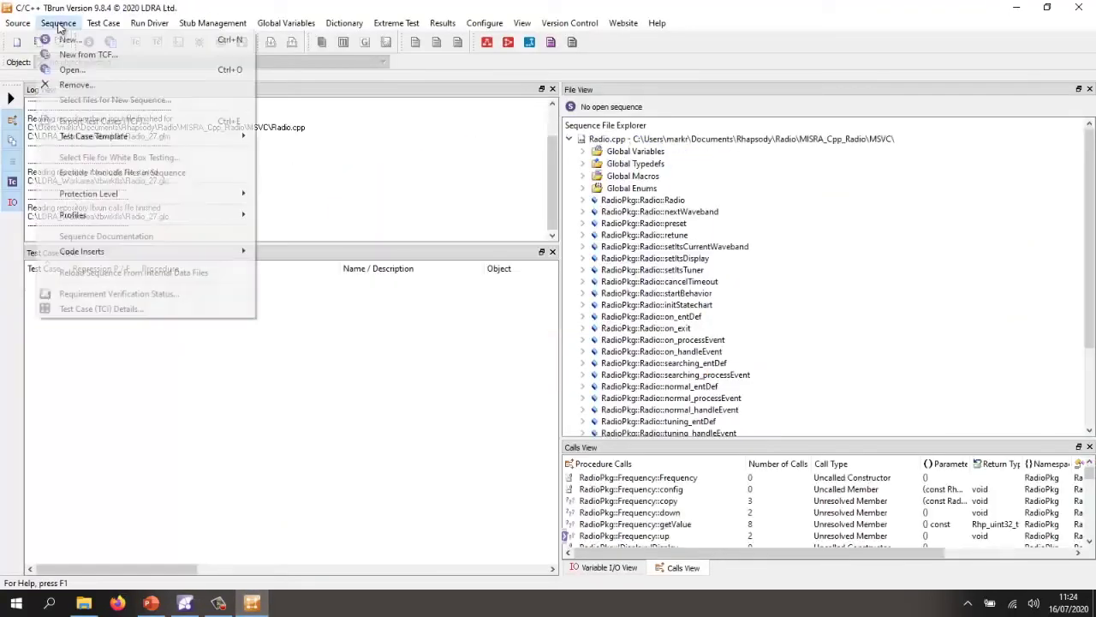
pyautogui.click(77, 69)
pyautogui.doubleClick(373, 239)
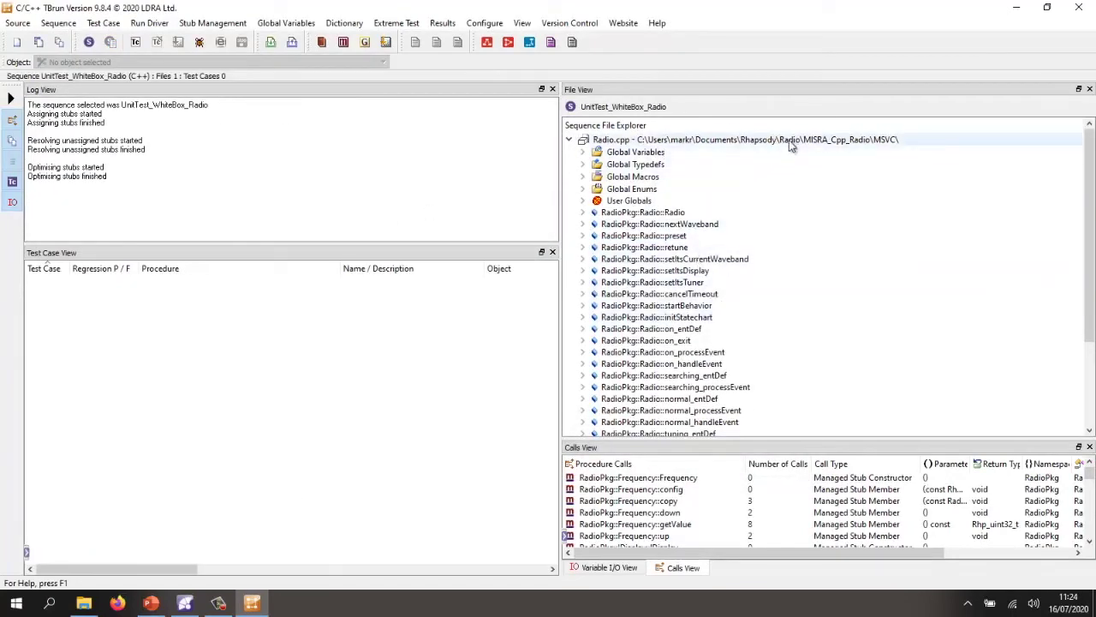
# Step: Run the Tabular Extreme Test on Radio.cpp and review the generated test cases from the first one
pyautogui.scroll(-3, 745, 188)
pyautogui.scroll(3, 743, 177)
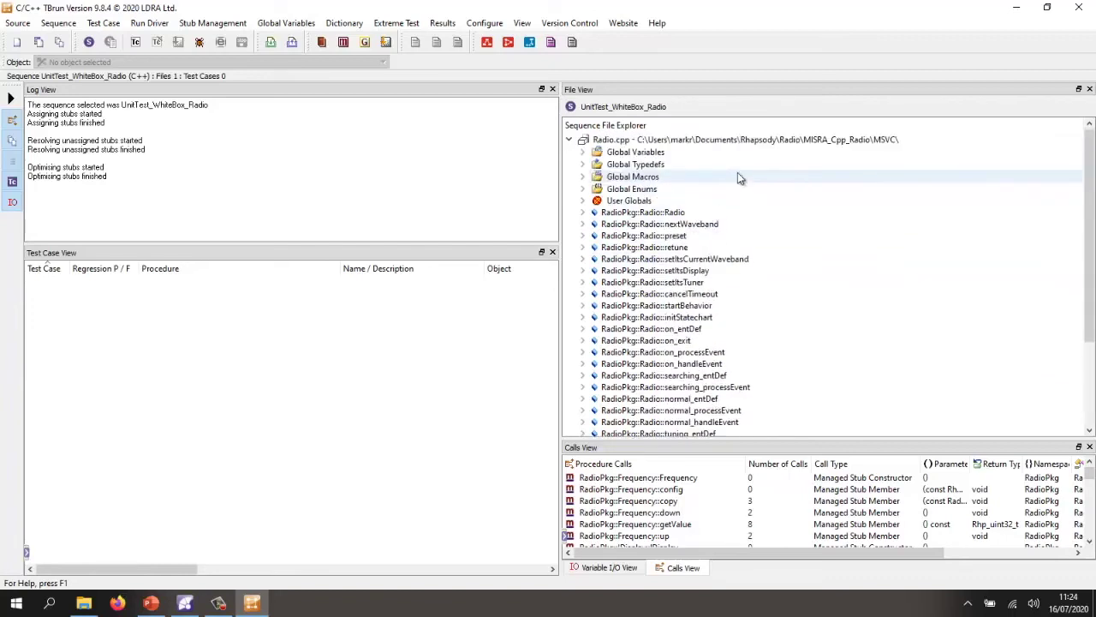
pyautogui.rightClick(609, 142)
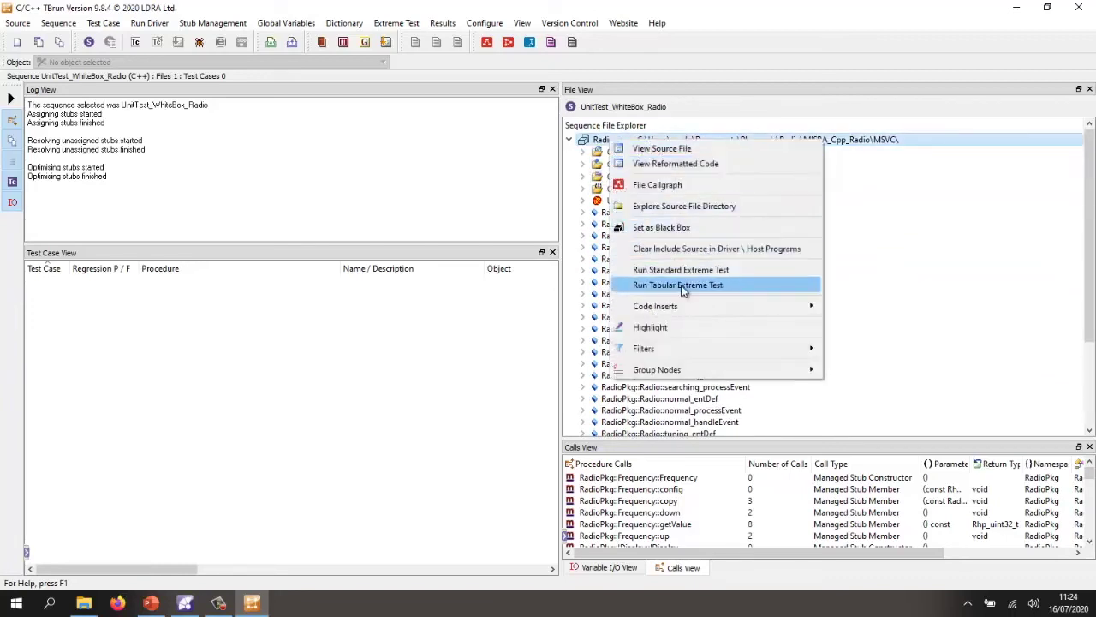
pyautogui.click(683, 286)
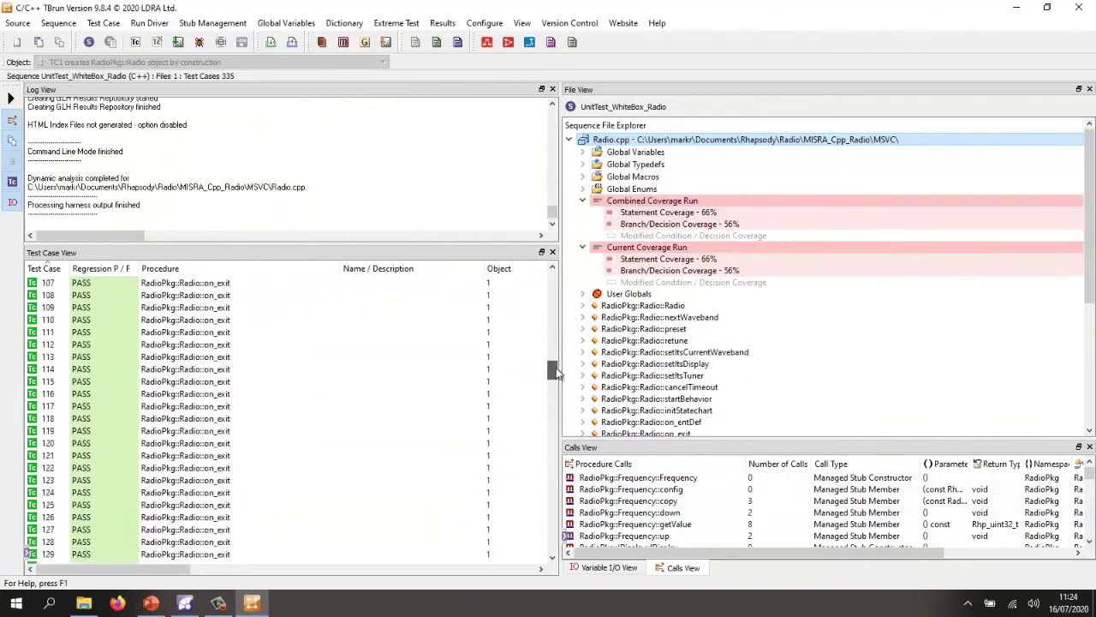
pyautogui.moveTo(555, 370); pyautogui.dragTo(553, 287)
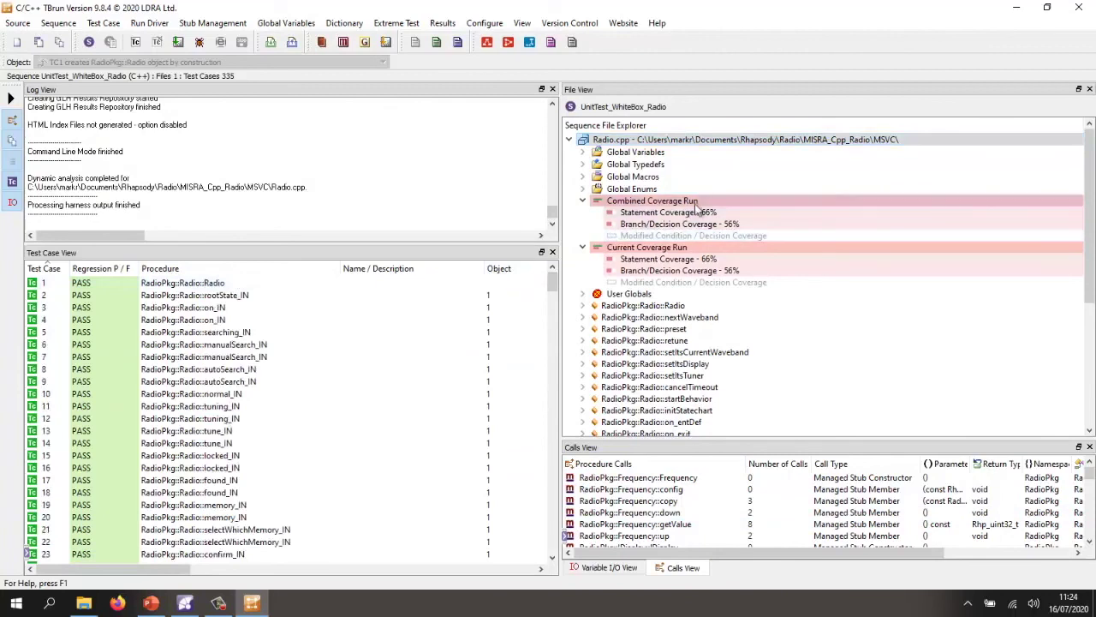